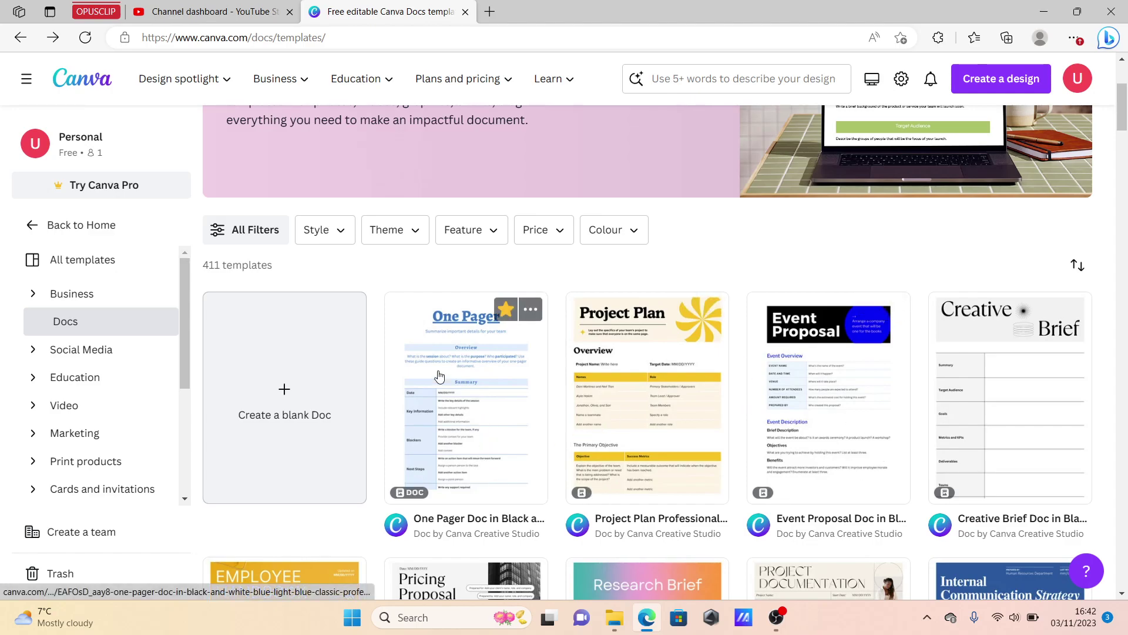
# Step: Preview the One Pager Doc template and show its More actions menu
pyautogui.click(443, 437)
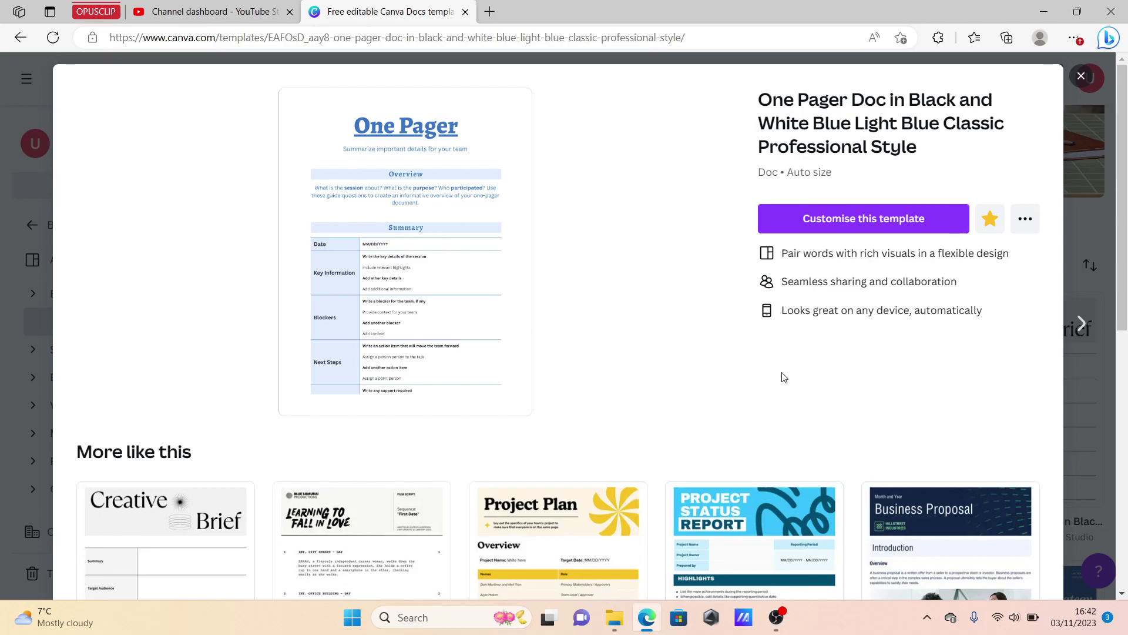
pyautogui.click(1024, 222)
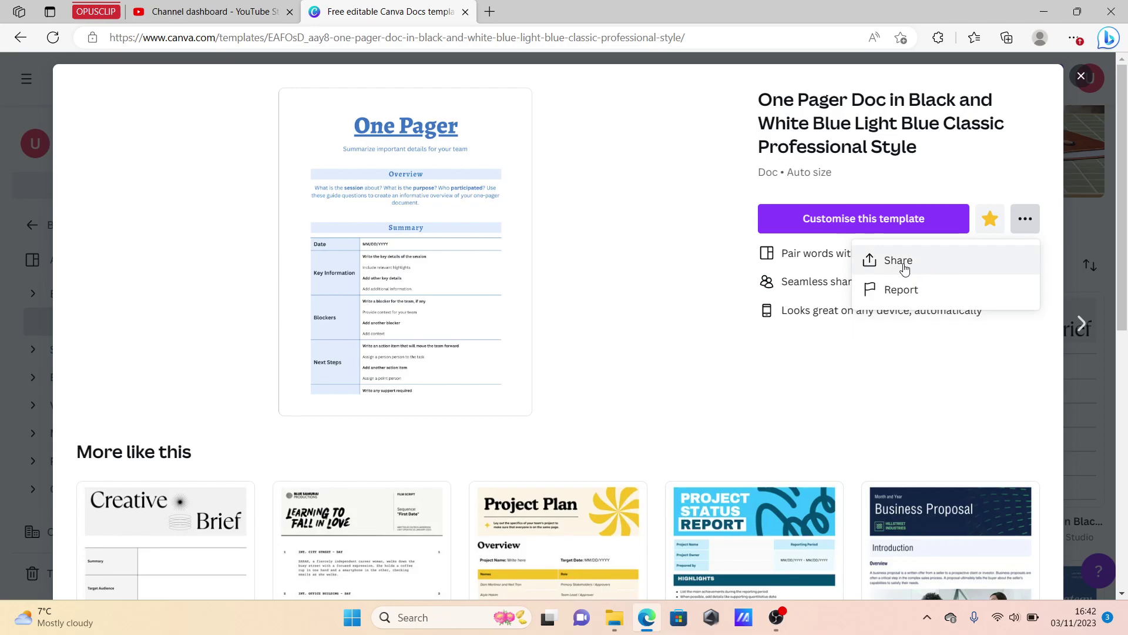
# Step: Choose Share to copy the One Pager template's link to the clipboard
pyautogui.click(898, 261)
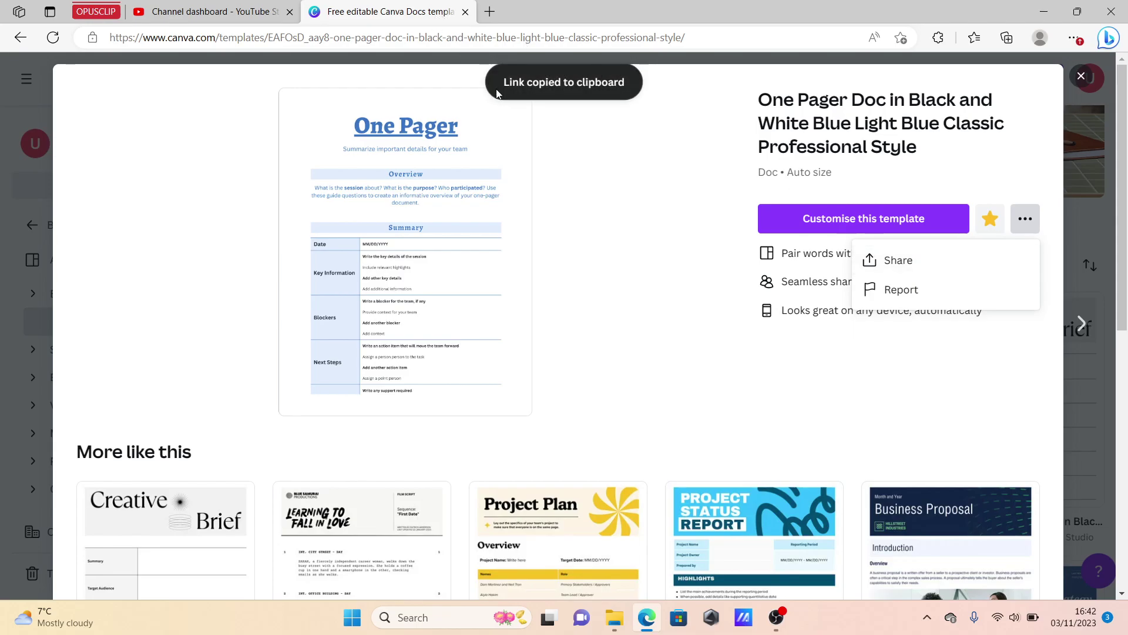